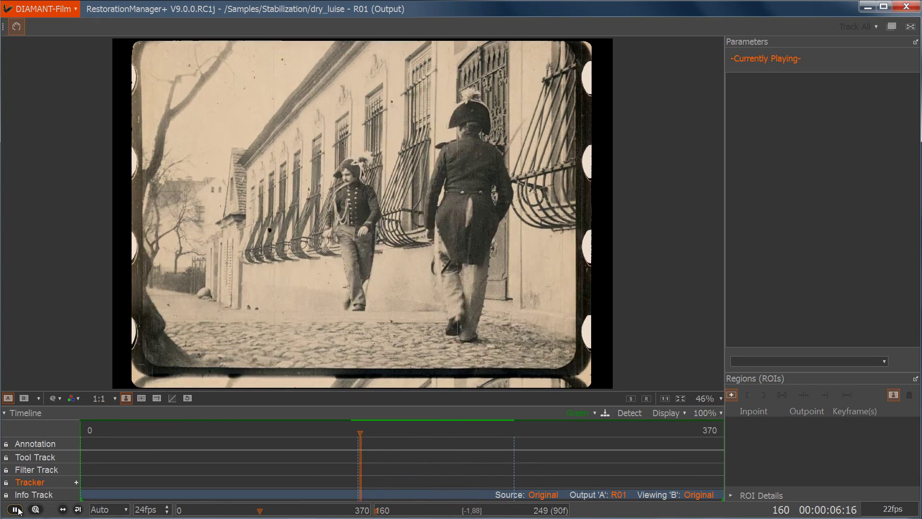
Step: Pause the dry_luise clip and move the playhead back to frame 168
left_click(16, 510)
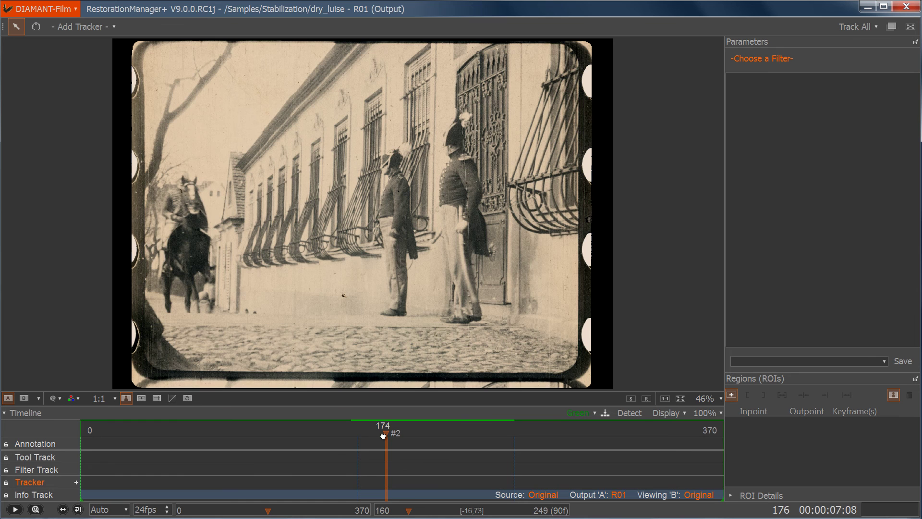
left_click_drag(387, 434, 373, 434)
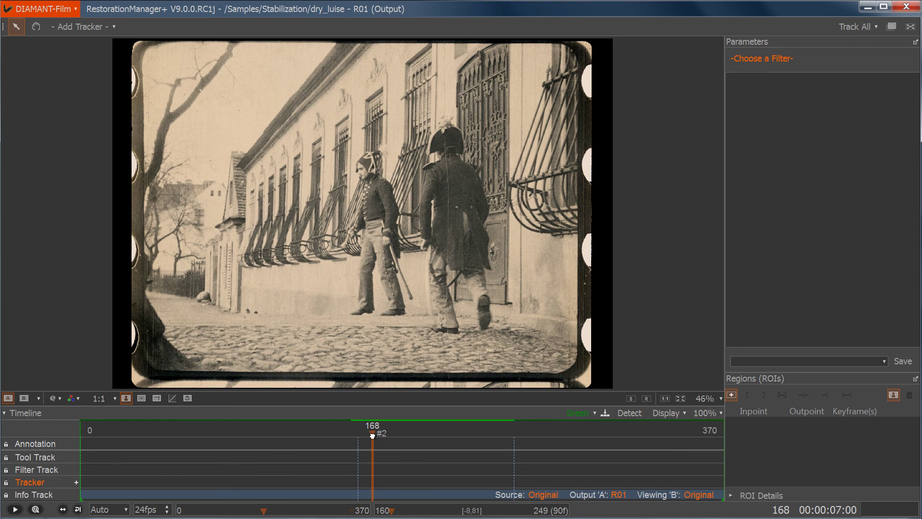
Step: Add a Track Points tracker, extract points on the left windows and upper facade, then track all
left_click(77, 483)
left_click(123, 436)
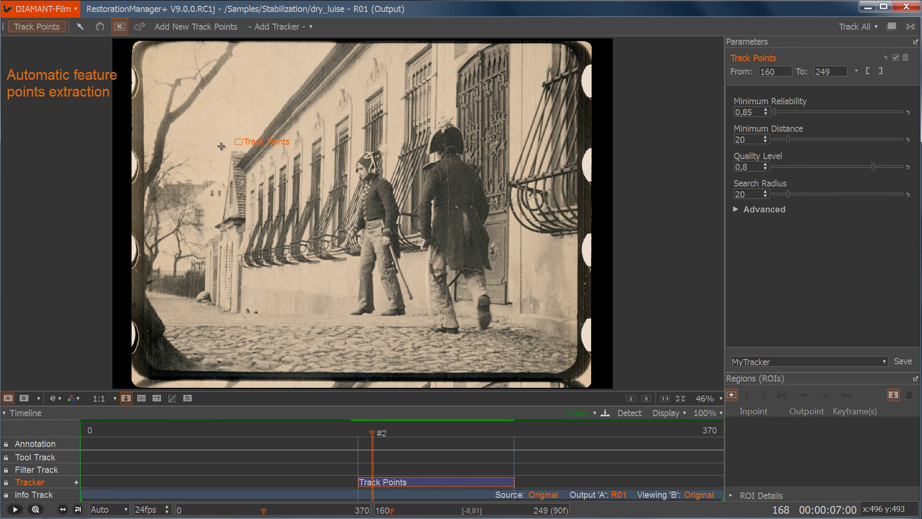
left_click_drag(221, 146, 328, 292)
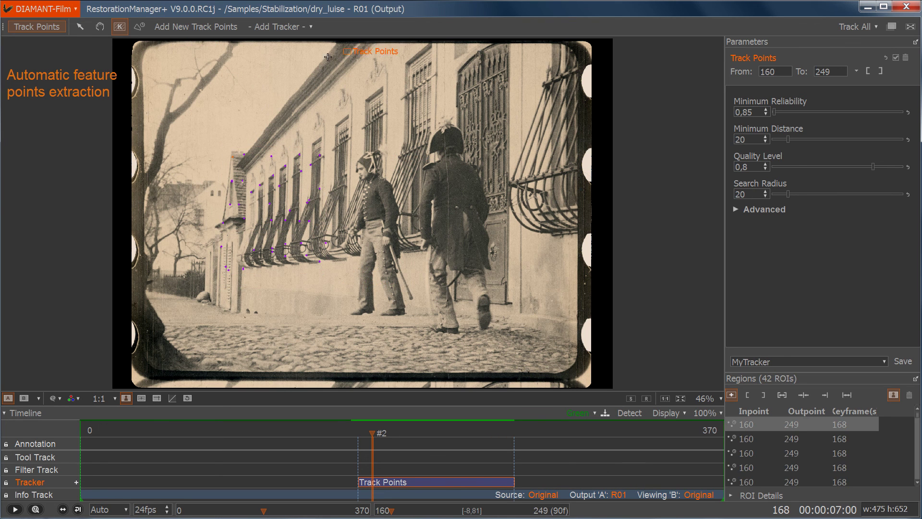
left_click_drag(303, 62, 463, 98)
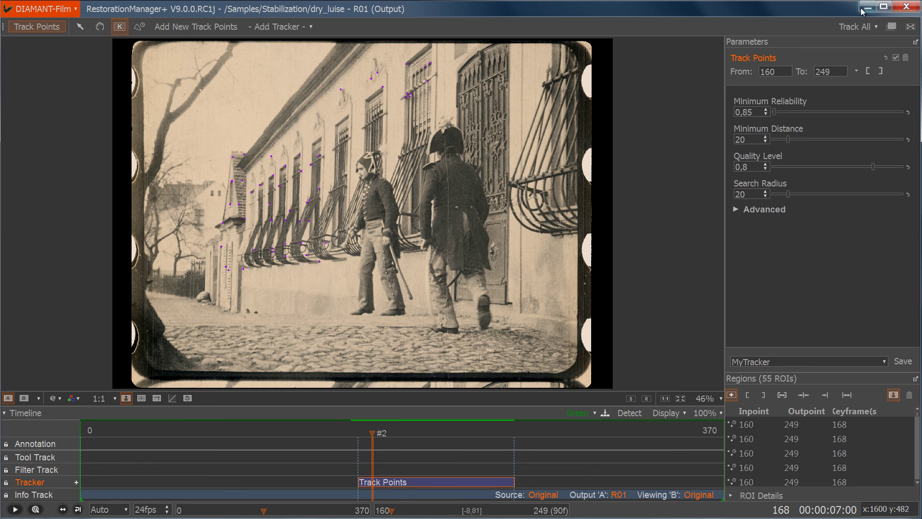
left_click(853, 27)
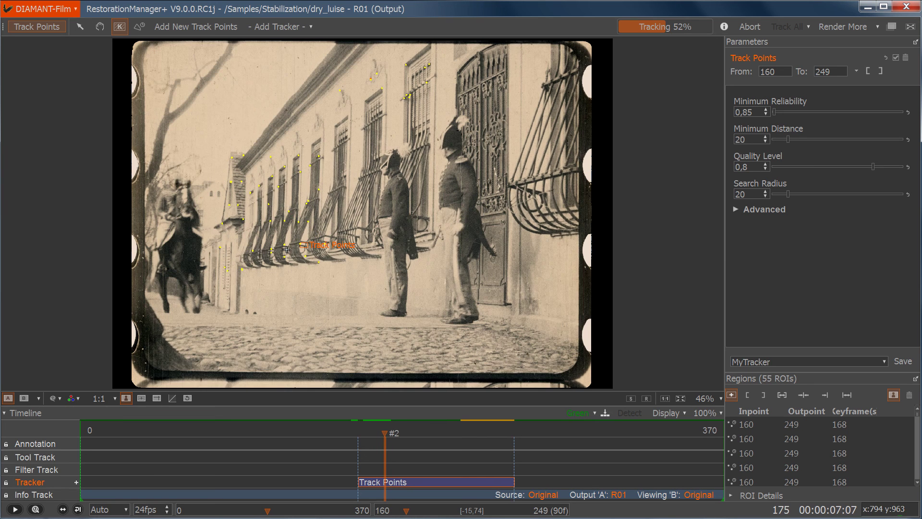
Step: Box-select the left facade points and set their outpoint to frame 176
left_click(80, 26)
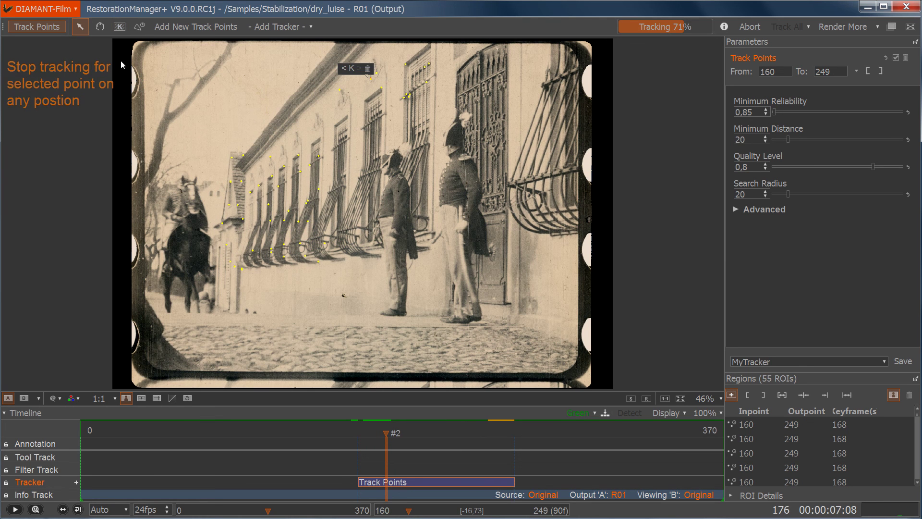
mouse_move(211, 139)
left_mouse_down()
mouse_move(326, 252)
mouse_move(337, 286)
left_mouse_up()
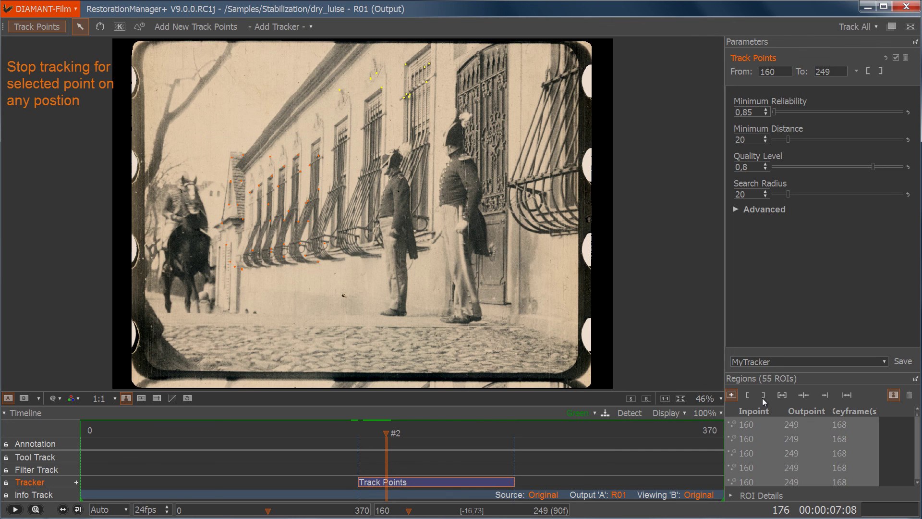
left_click(763, 396)
Step: Step forward three frames and play the clip to check the tracking
key("Right")
key("Right")
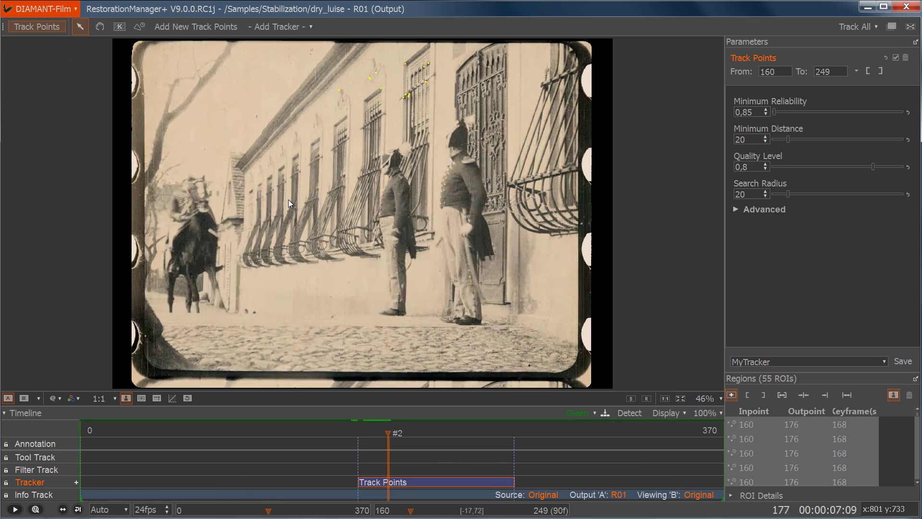
key("Right")
key("Right")
key("Right")
key("Right")
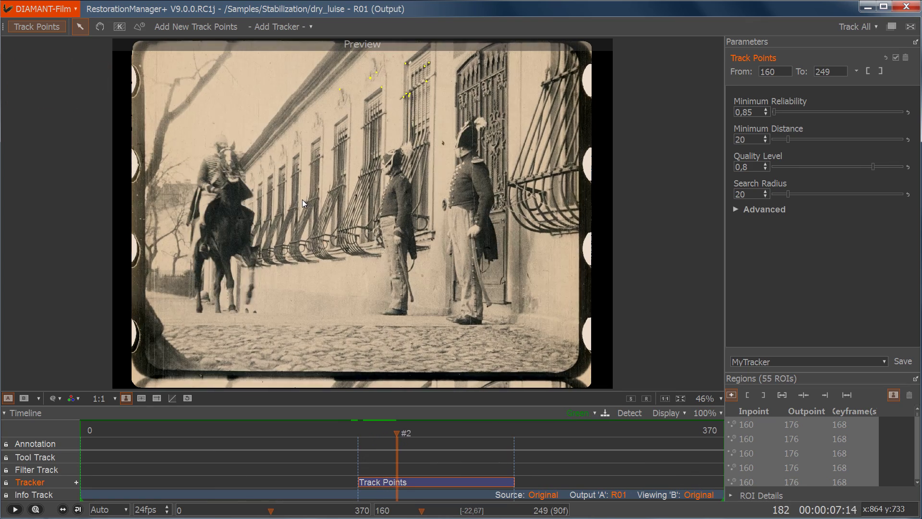
key("space")
key("space")
key("Right")
key("Right")
key("Right")
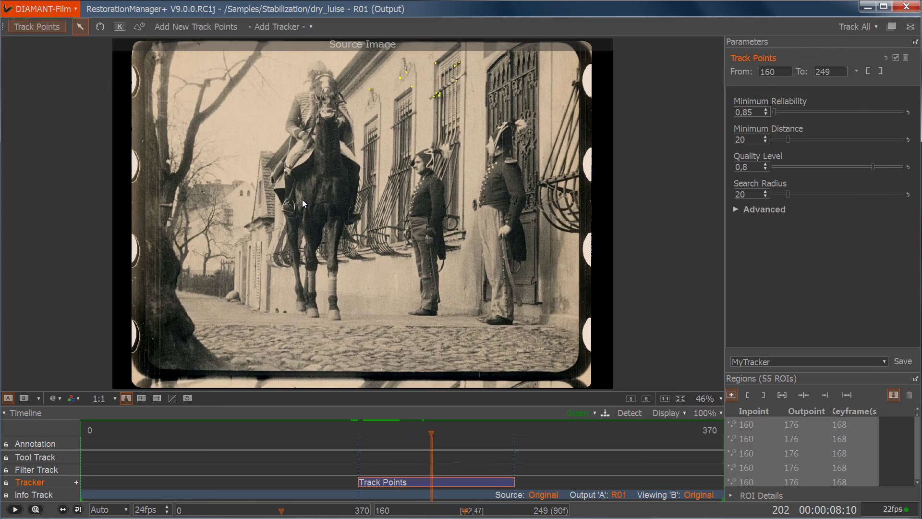
Step: Extract six points on the right window grille and re-track them (62 regions)
left_click(119, 27)
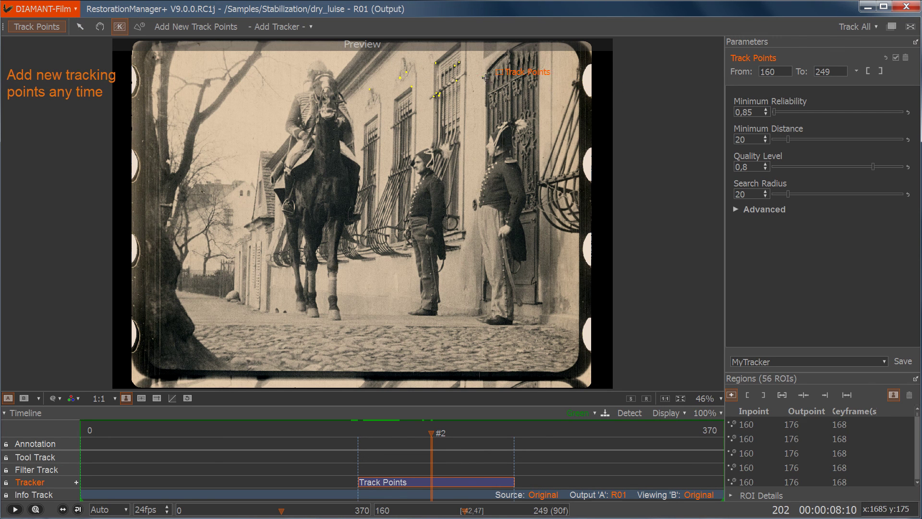
left_click_drag(482, 77, 550, 102)
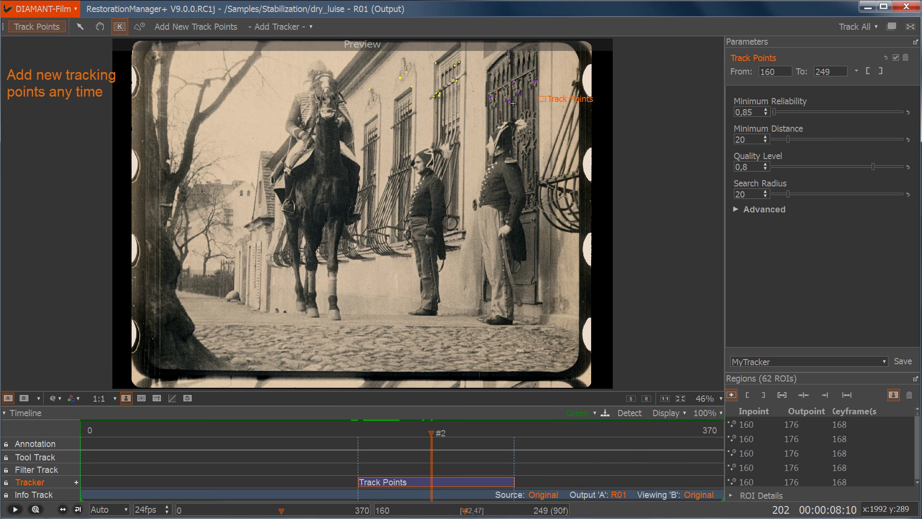
key("space")
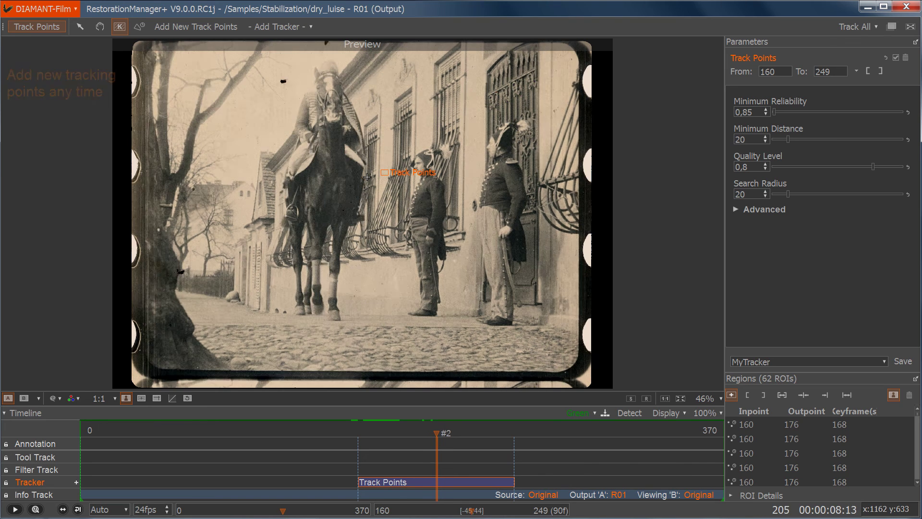
left_click(855, 27)
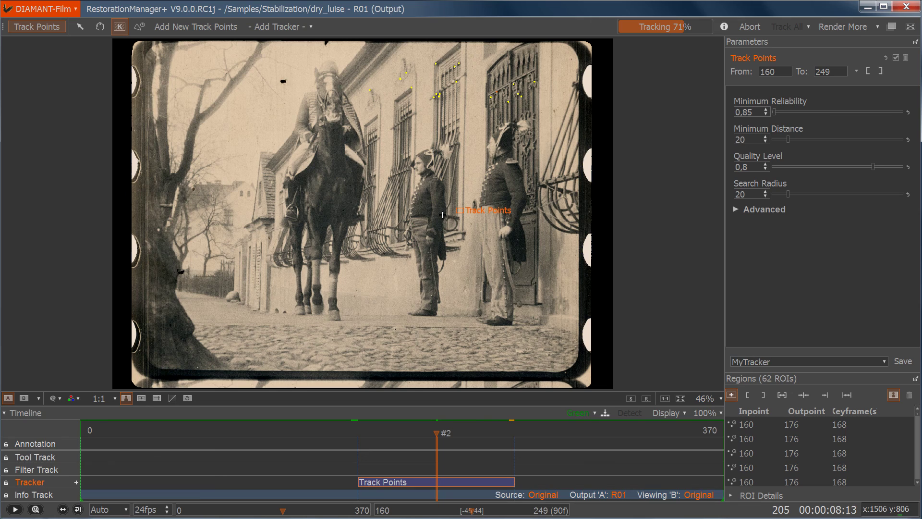
Step: Review playback, then select and delete the stray track point, leaving 61 regions
key("space")
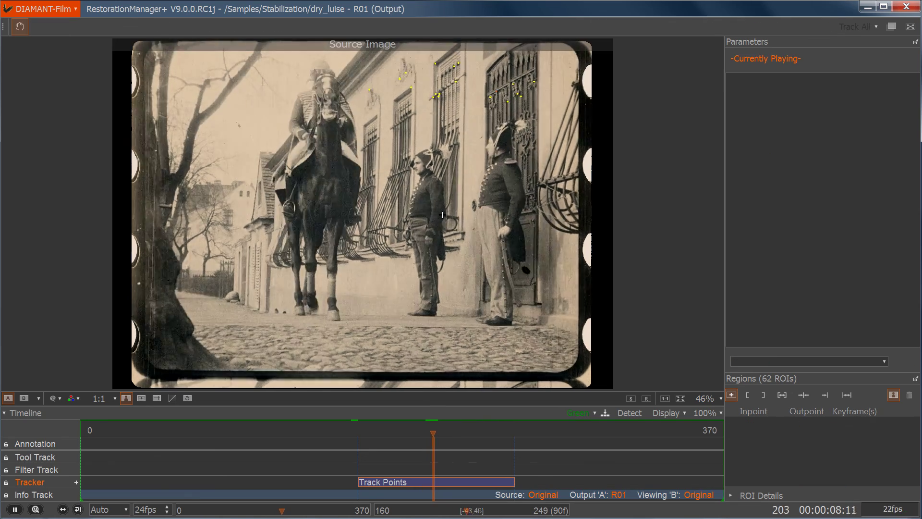
key("space")
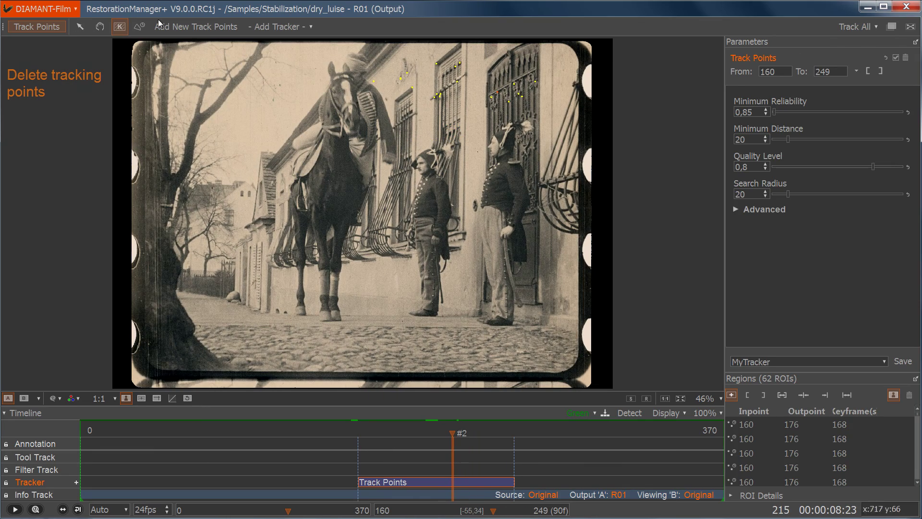
left_click(79, 26)
left_click(368, 83)
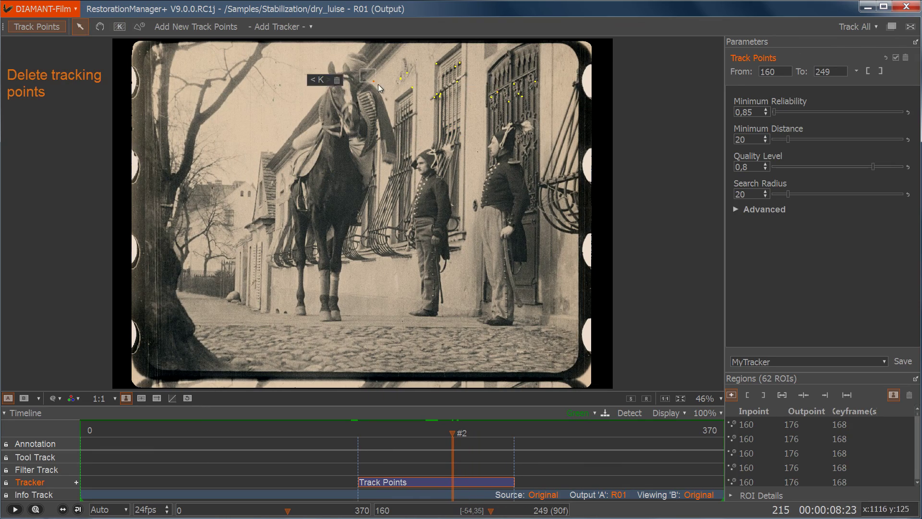
key("Delete")
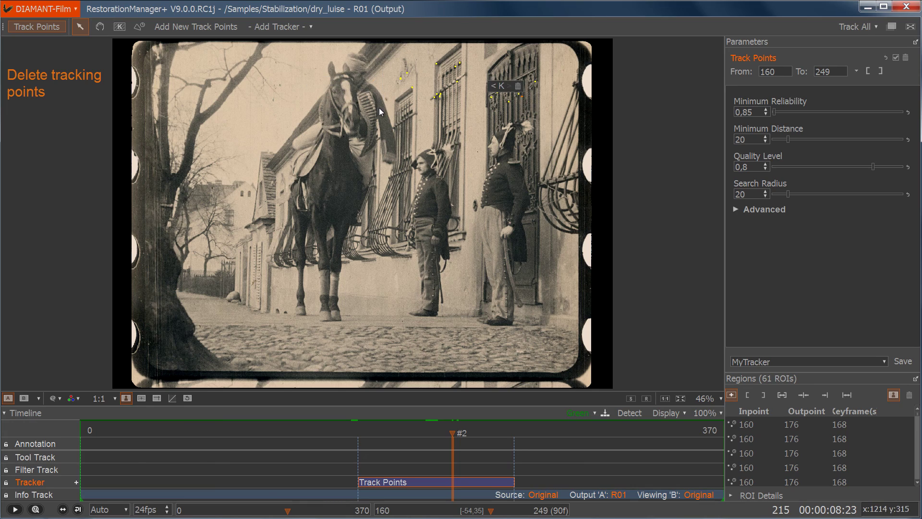
Step: Replay the clip, stopping at frame 174, and make the filter track active
key("space")
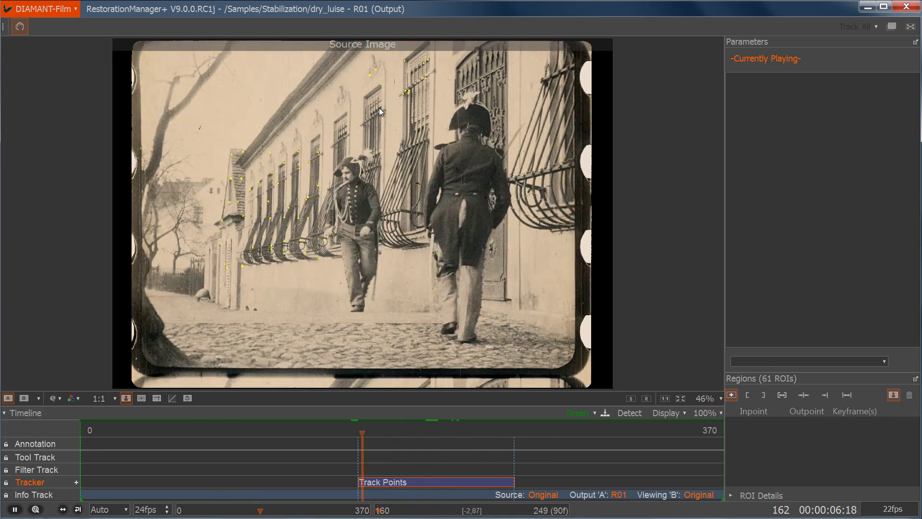
key("space")
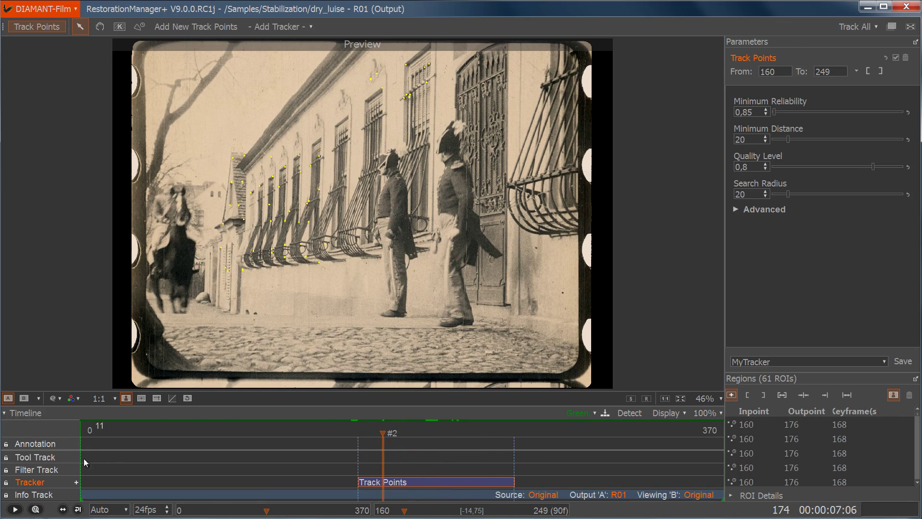
left_click(48, 470)
Step: Add a Stabilisation > StabTracking filter and render it over frames 160–249
left_click(77, 470)
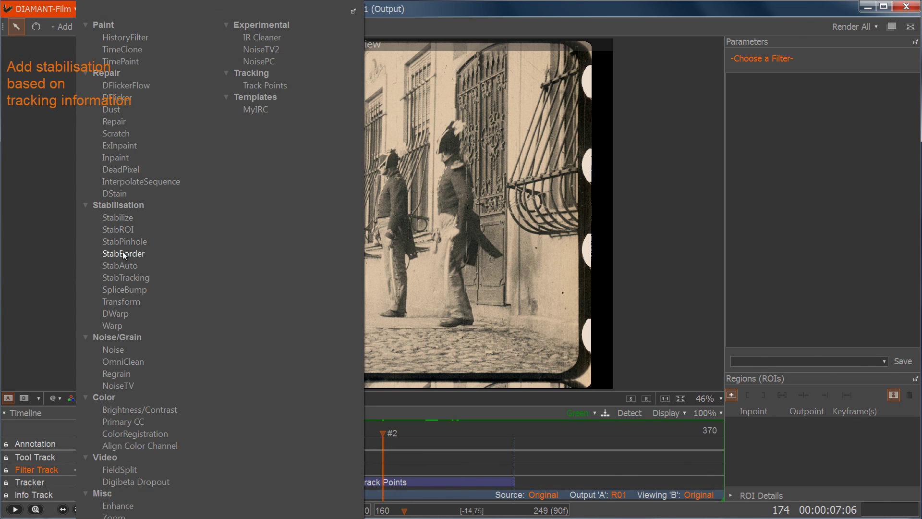
left_click(133, 277)
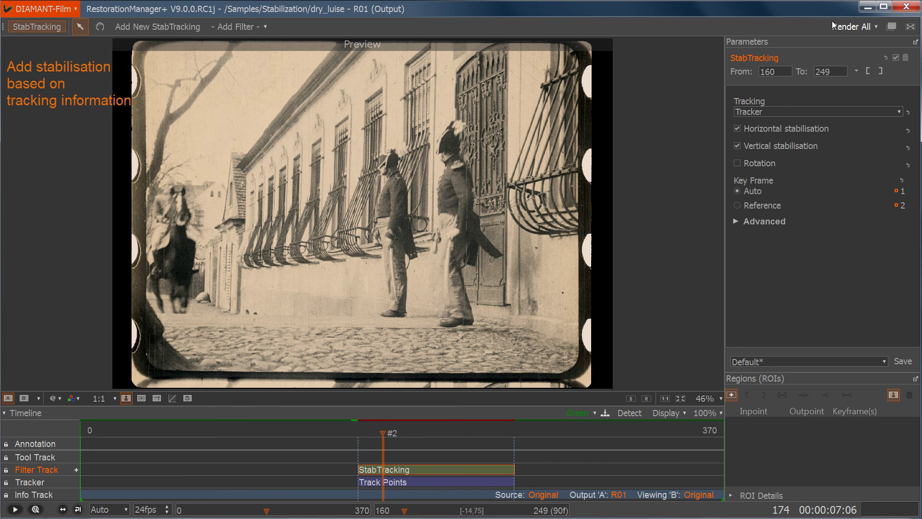
left_click(847, 26)
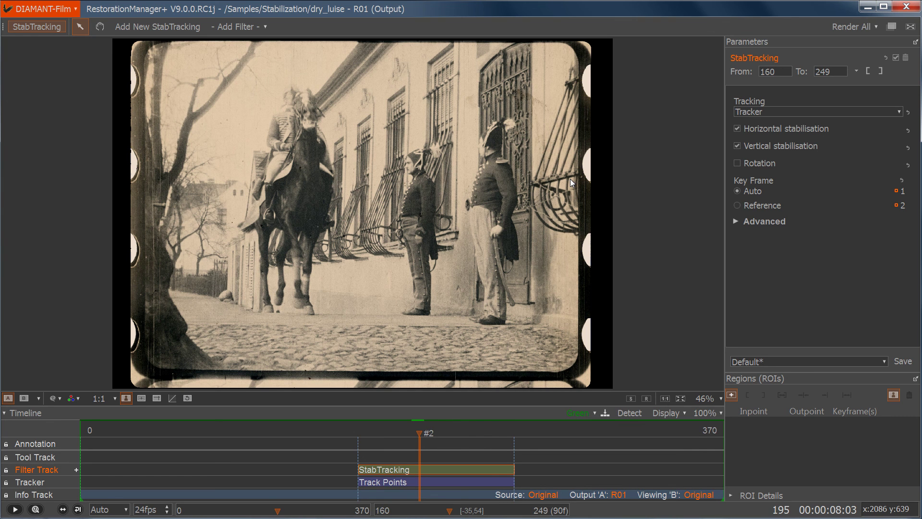
left_click(17, 510)
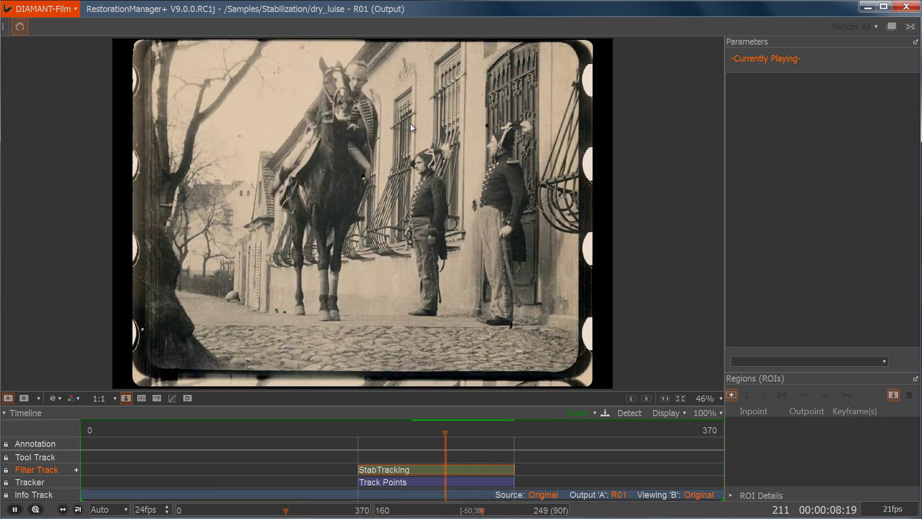
scroll(410, 123, "up", 2)
scroll(410, 124, "up", 1)
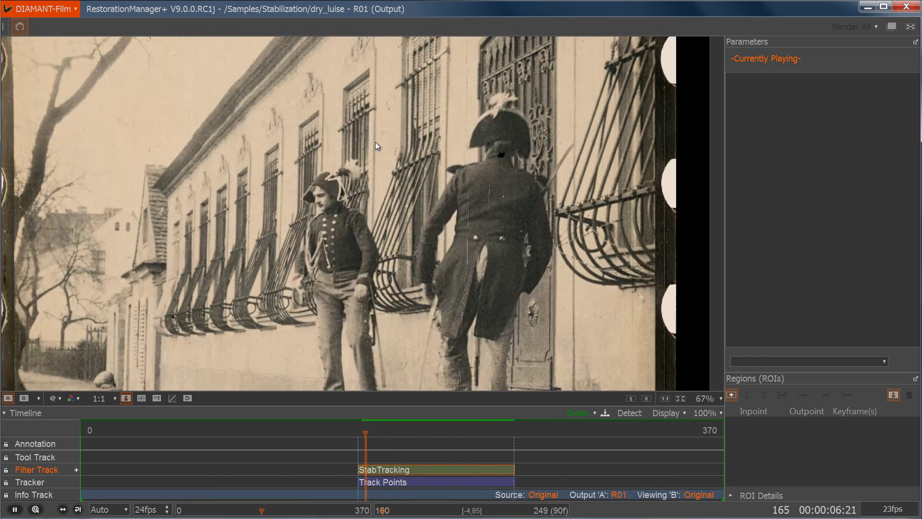
Step: Stop playback, switch to A / Splitscreen, move the divider right, and play the comparison
key("space")
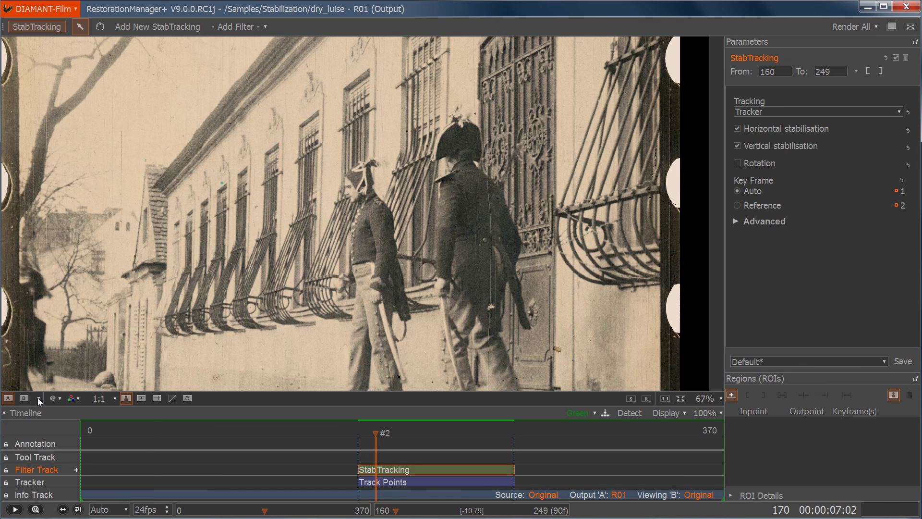
left_click(37, 397)
left_click(61, 436)
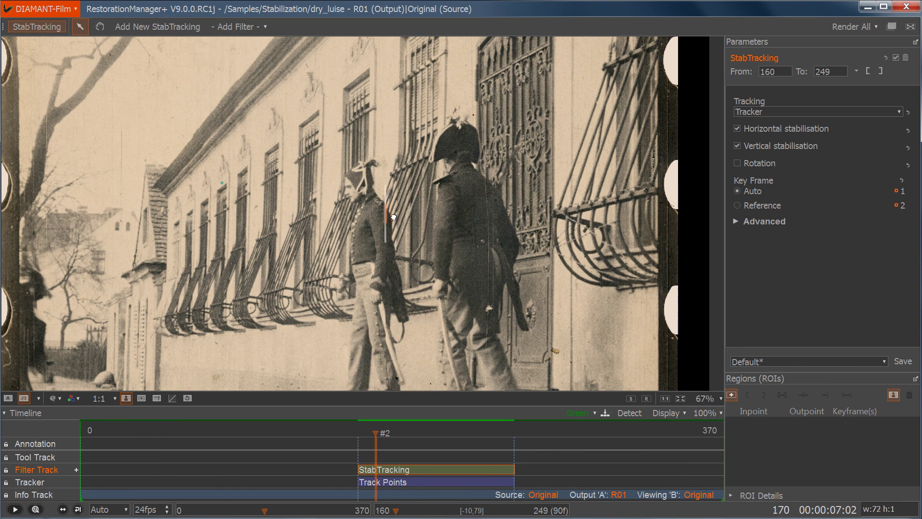
left_click_drag(361, 214, 429, 222)
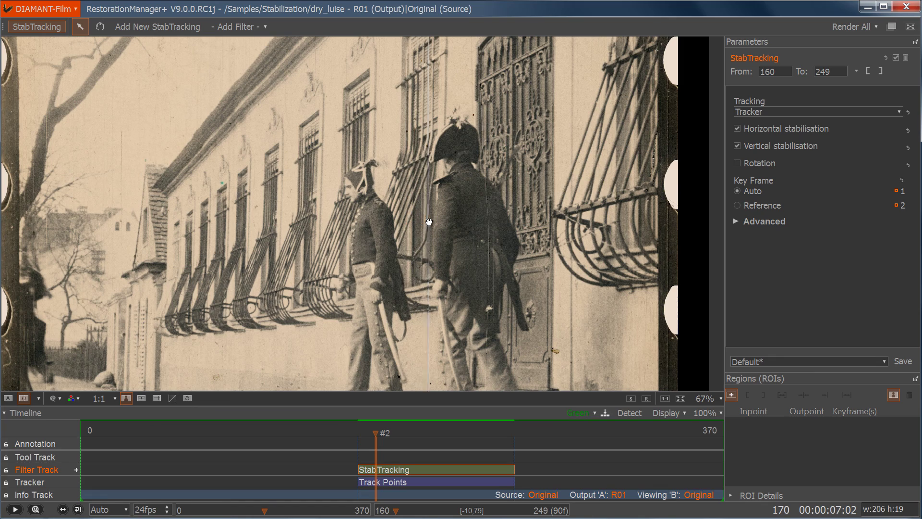
left_click(16, 510)
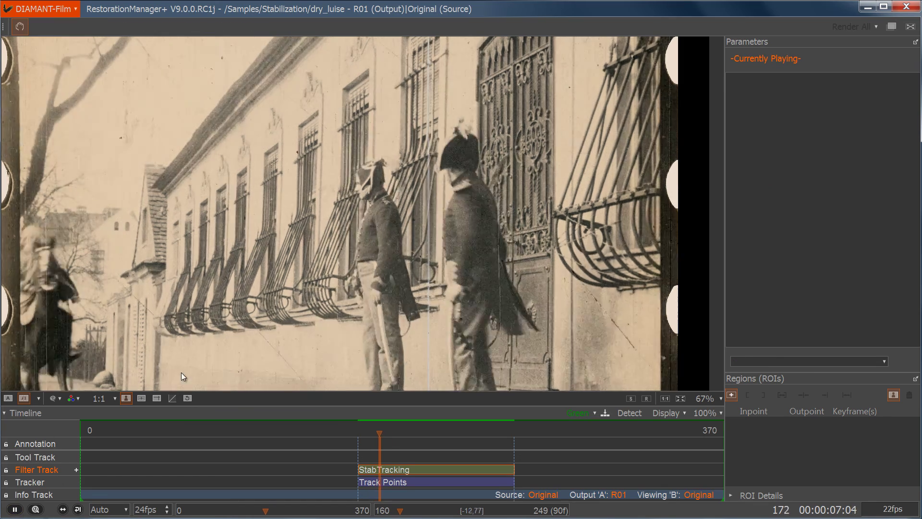